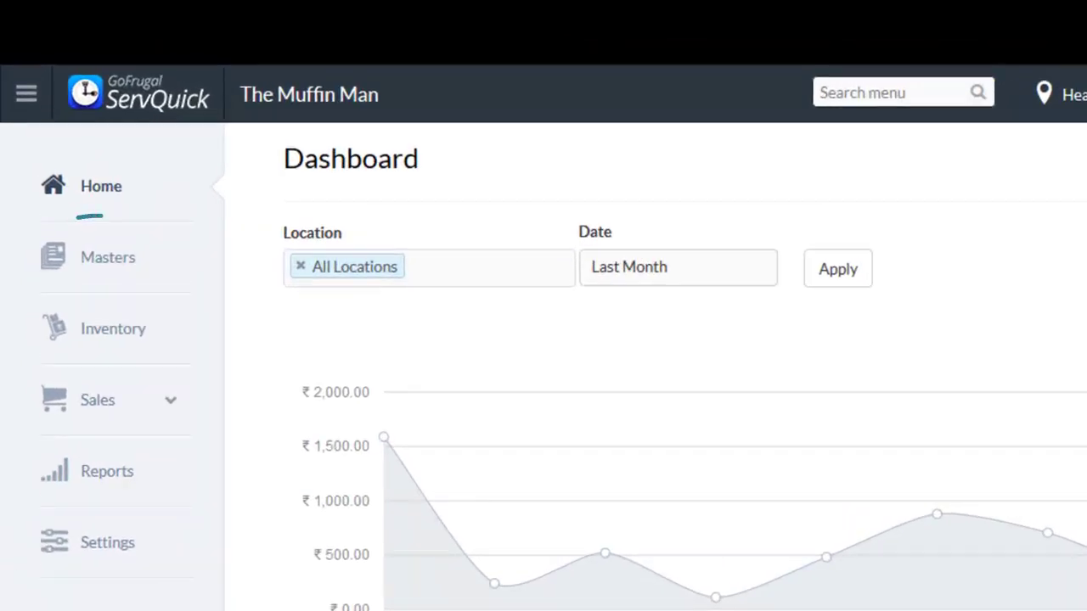
Start a new item record in the item master.
click(102, 262)
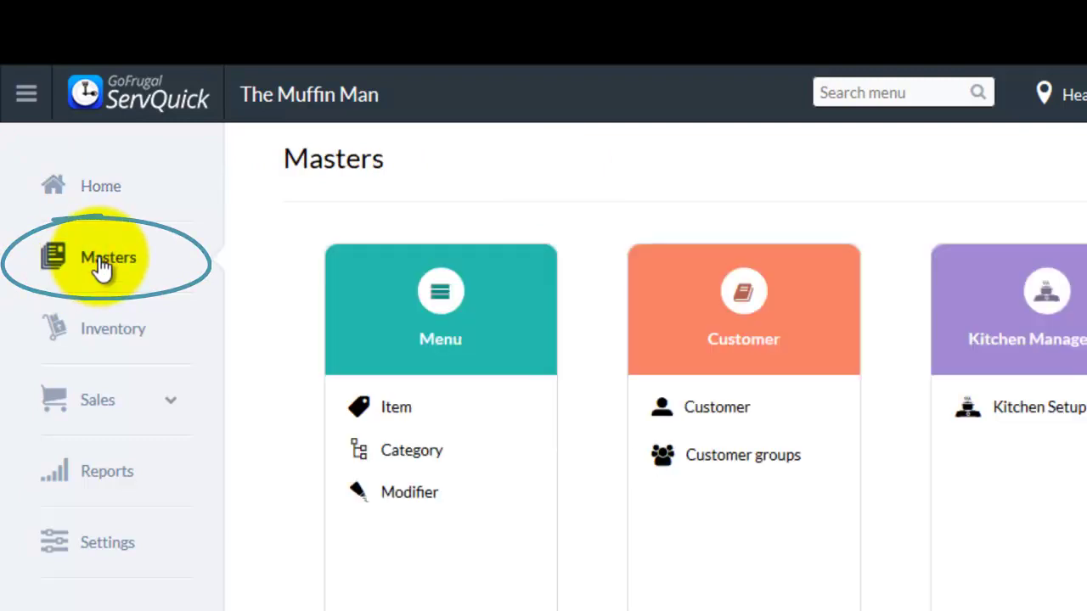
click(470, 408)
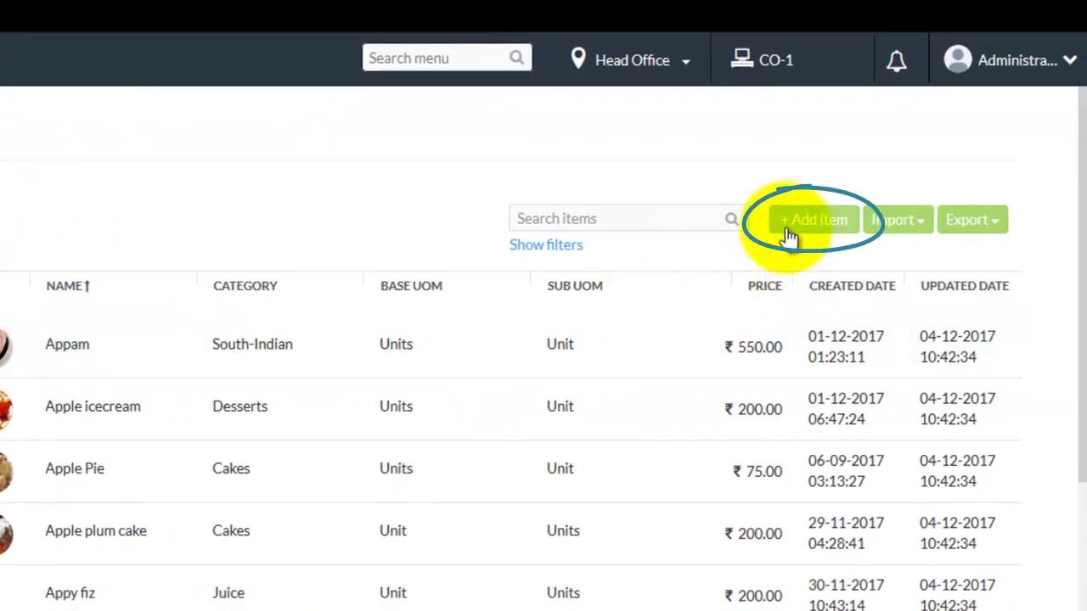
click(803, 223)
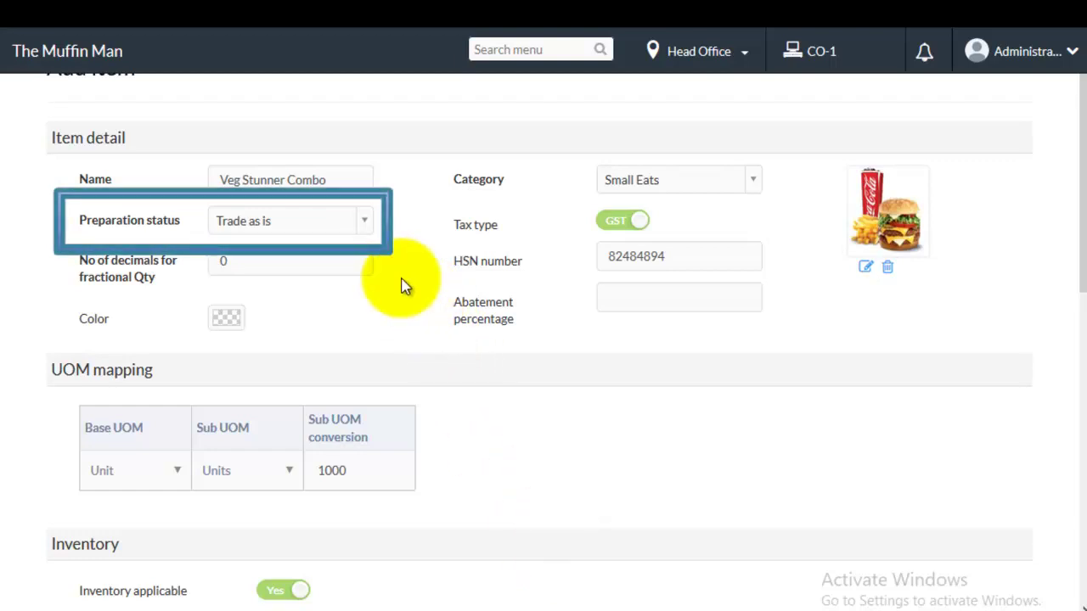
Set the preparation status of the Veg Stunner Combo item to Combo and save the item.
click(360, 222)
click(312, 280)
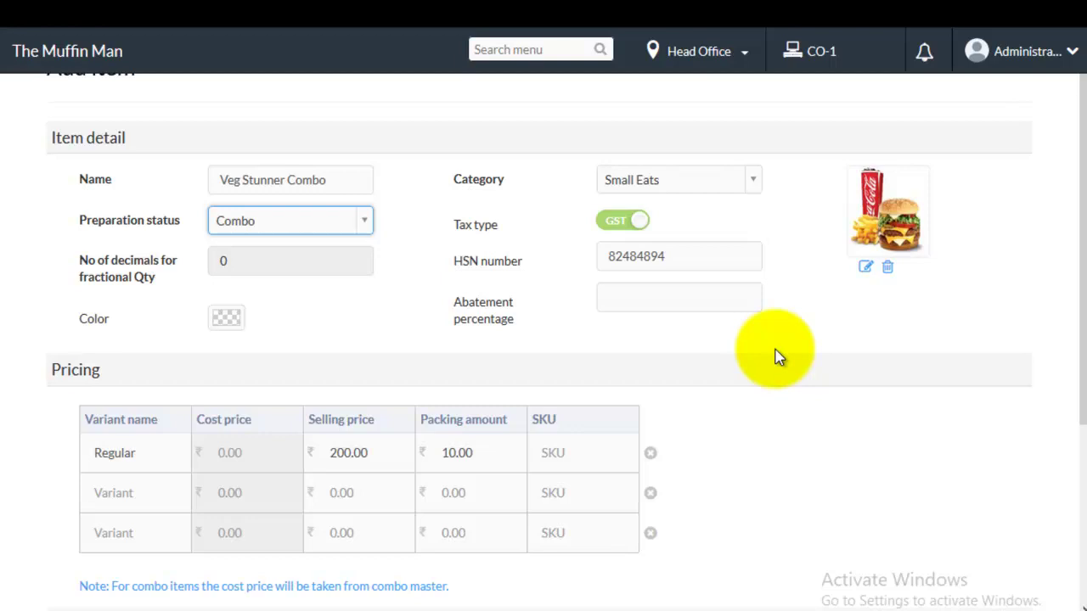
scroll(776, 357, down, 5)
click(276, 529)
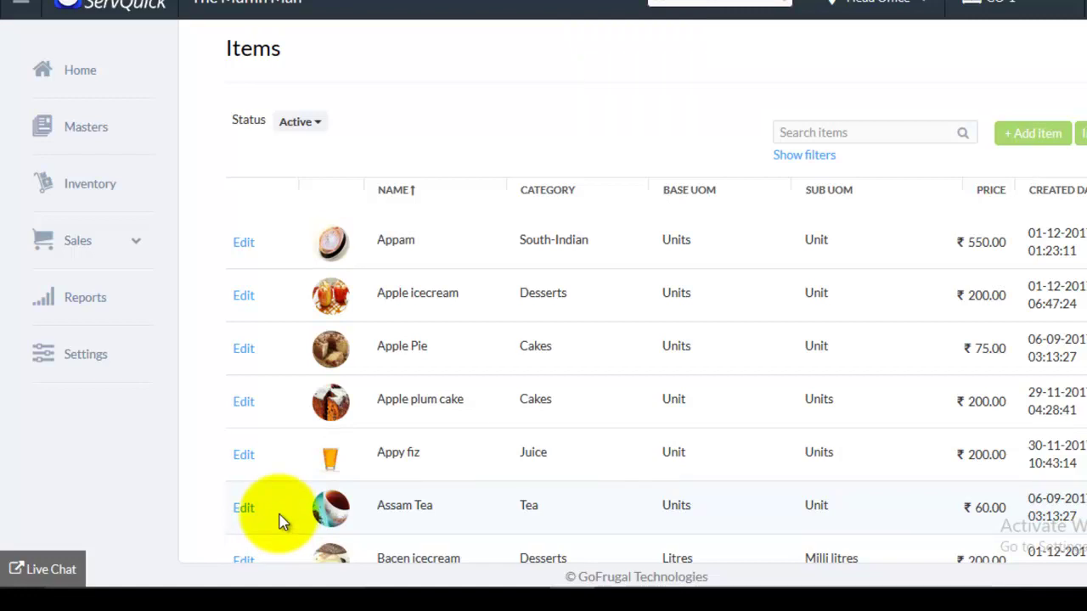
Start a new combo entry in the combo master for Veg Stunner Combo with the Regular variant.
click(128, 126)
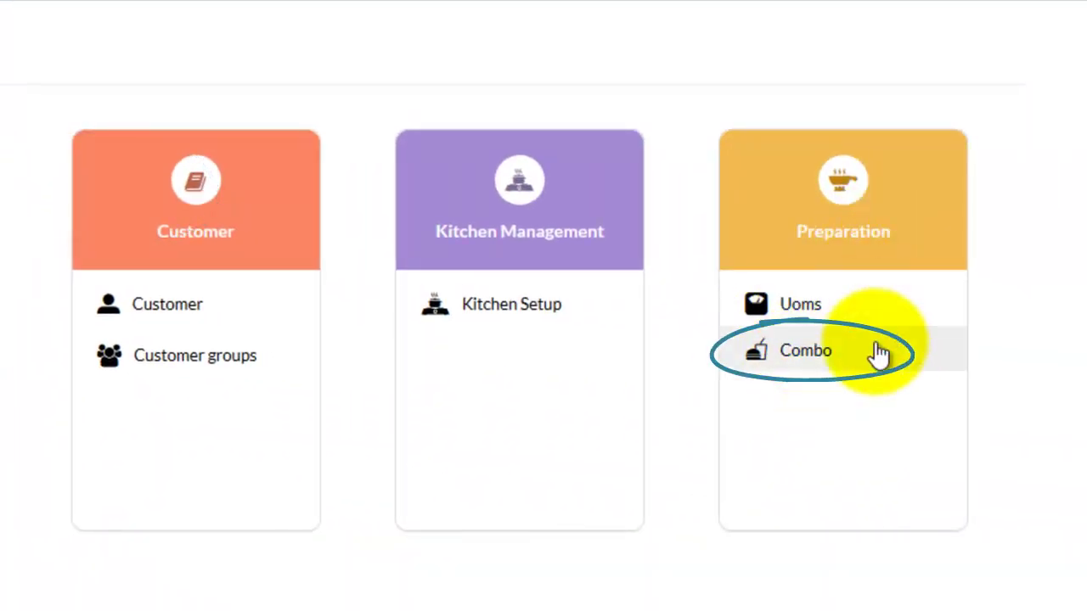
click(876, 351)
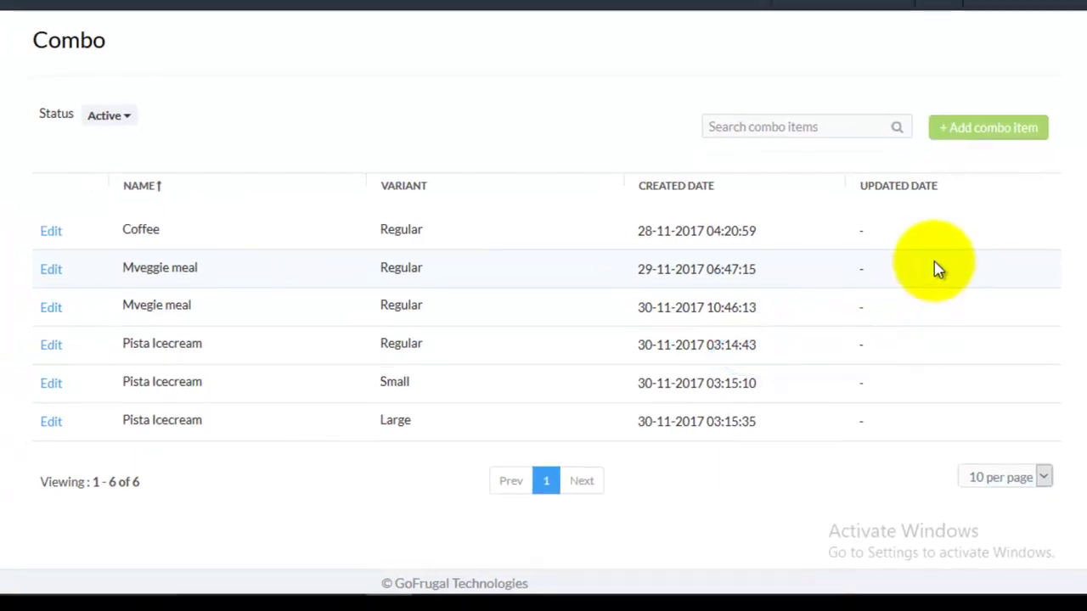
click(990, 136)
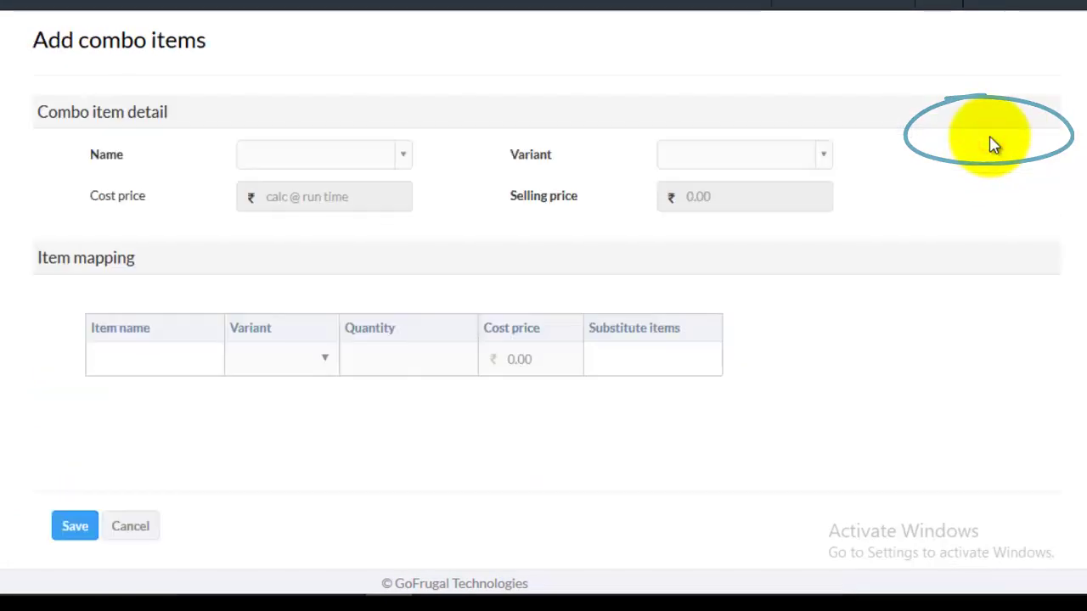
click(376, 153)
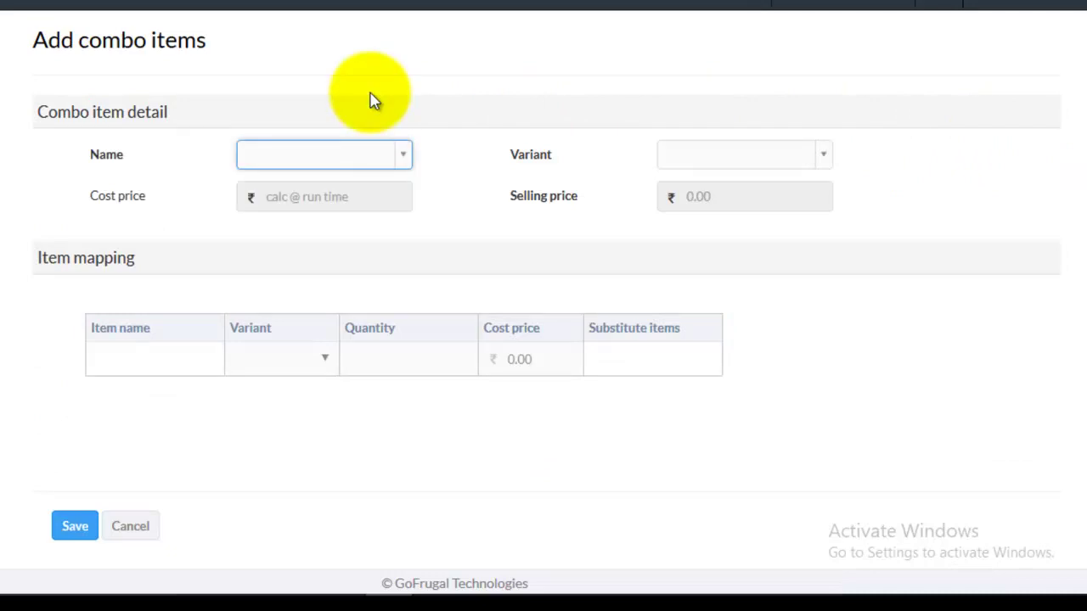
click(356, 156)
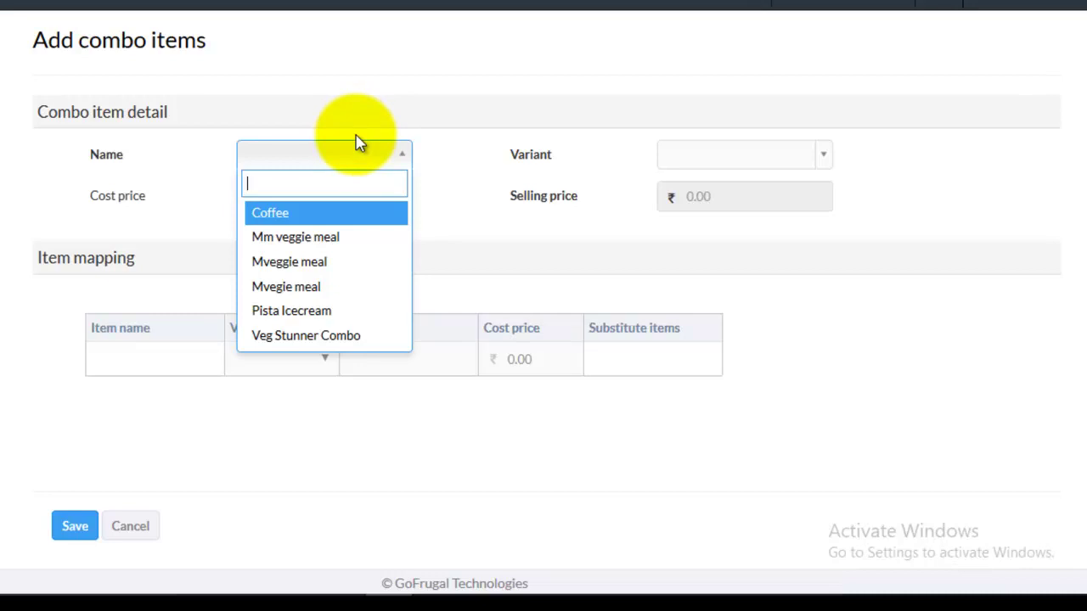
click(376, 336)
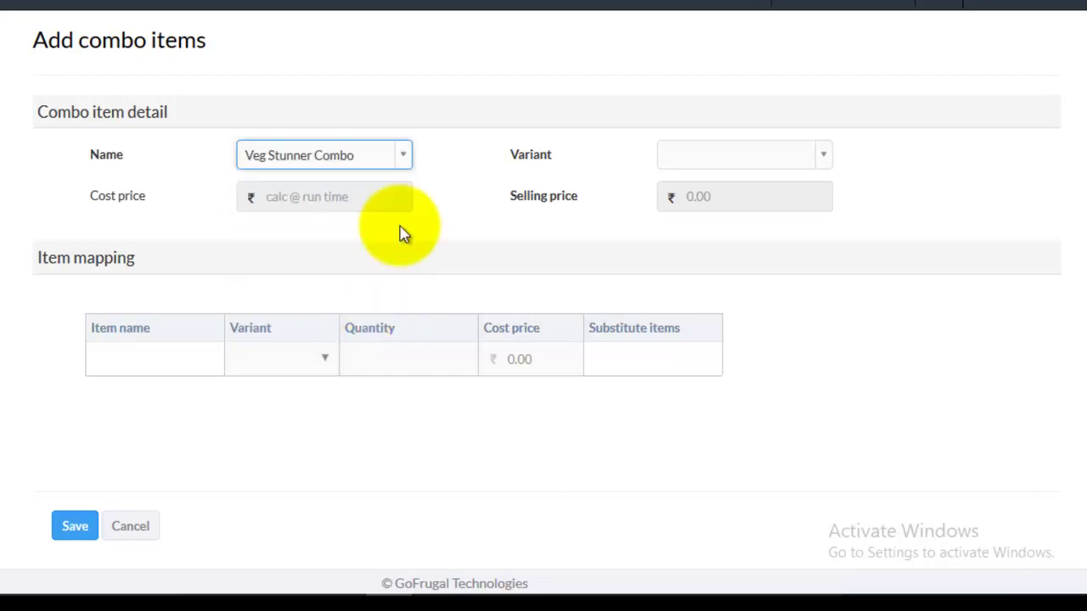
click(695, 156)
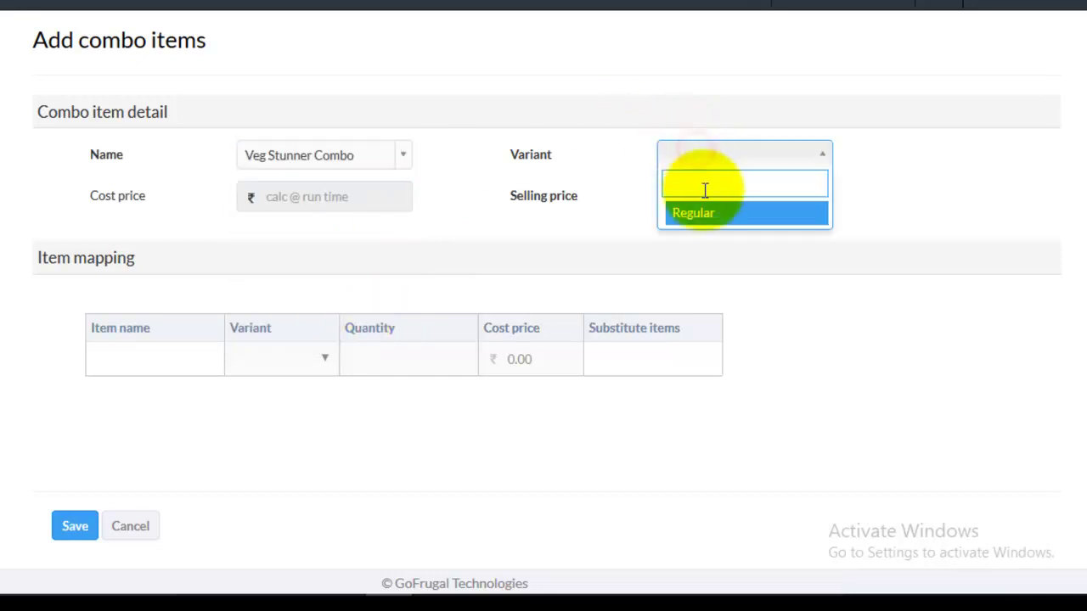
click(703, 215)
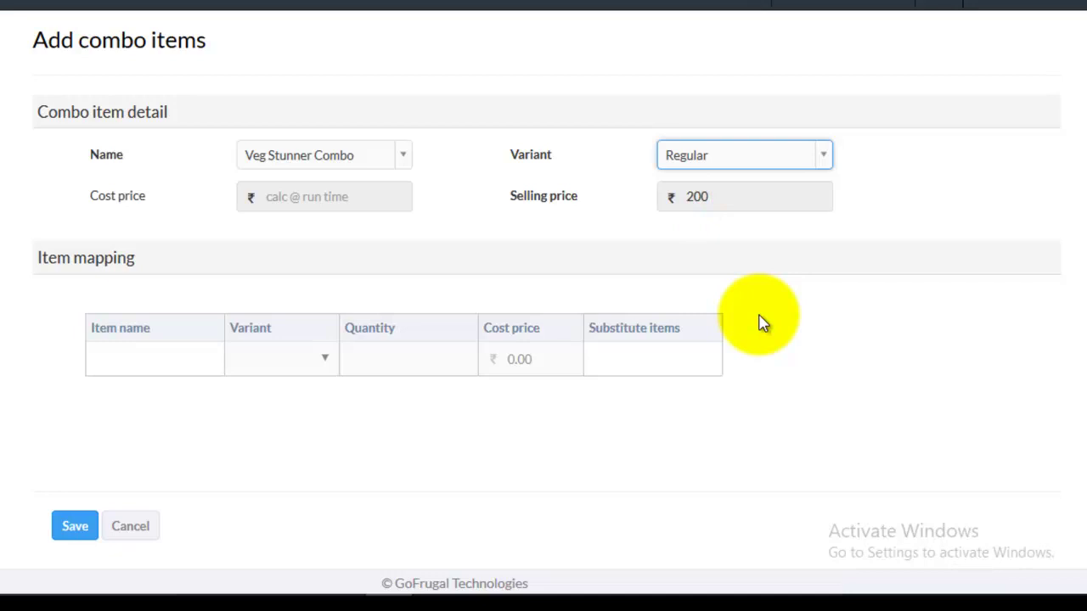
Map Burger as the combo's first item, with the Veg Pattice variant and a quantity of 1.
click(165, 359)
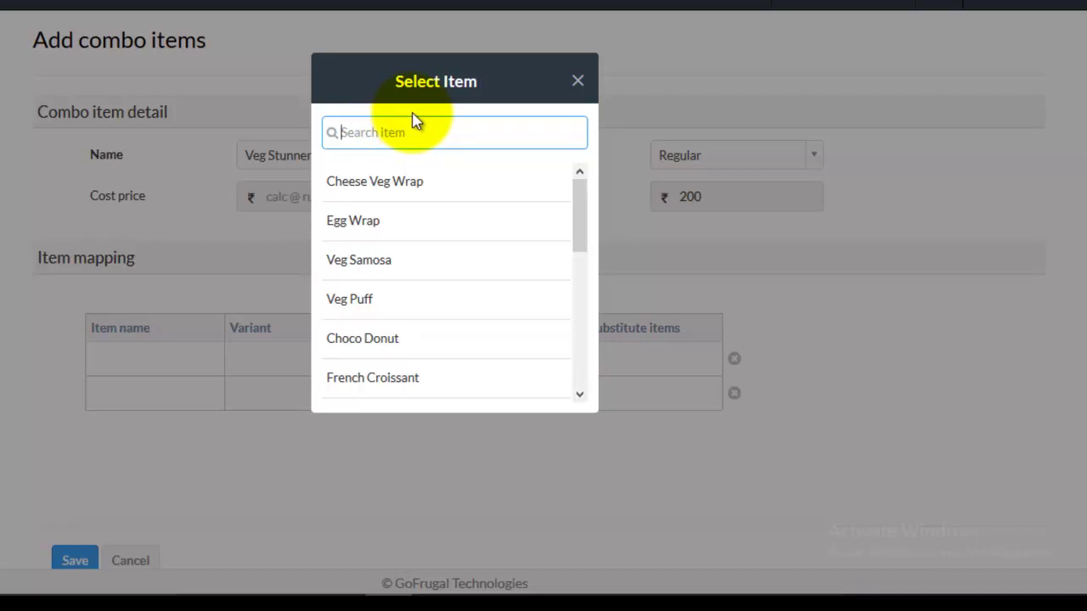
text(bu)
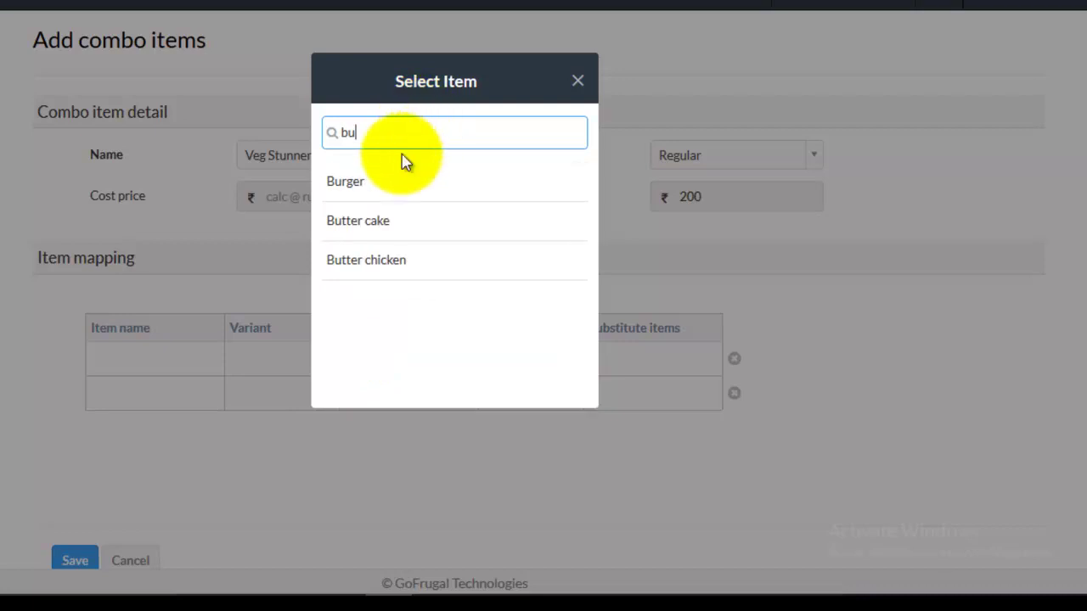
click(394, 190)
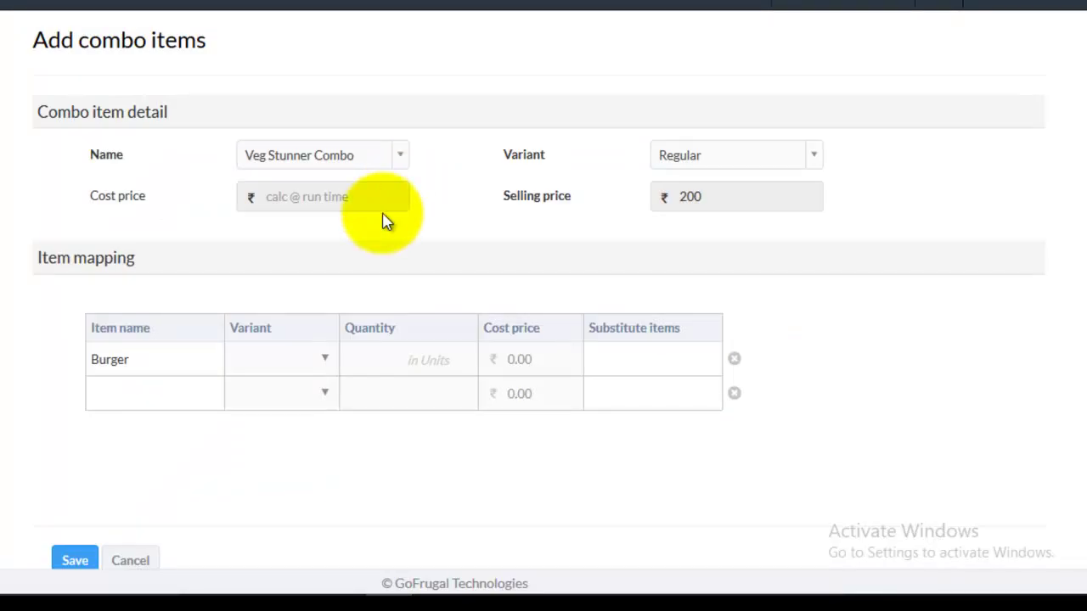
click(303, 359)
click(278, 431)
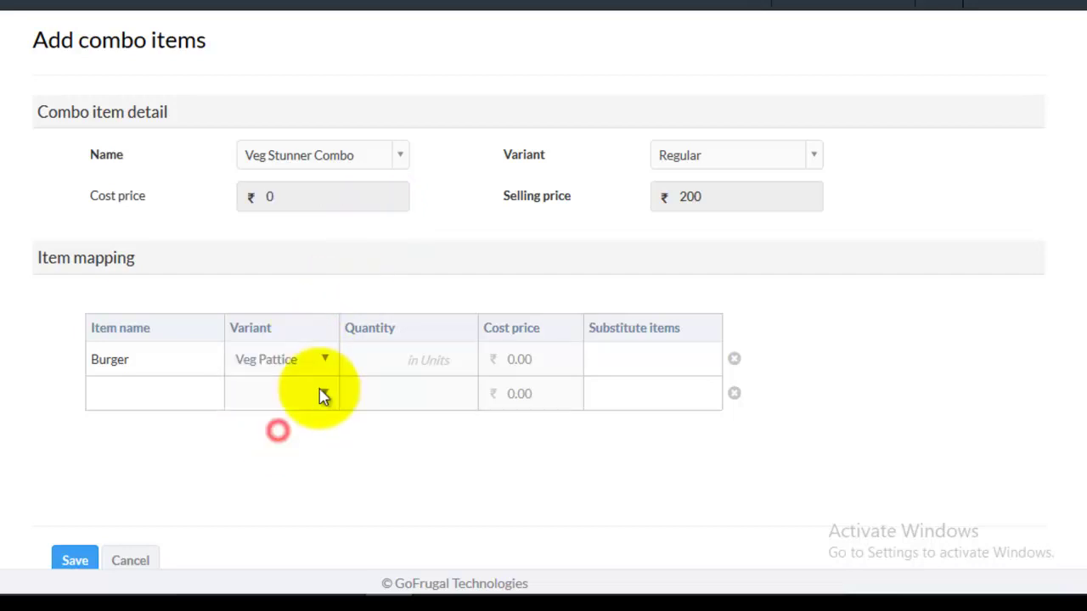
click(361, 363)
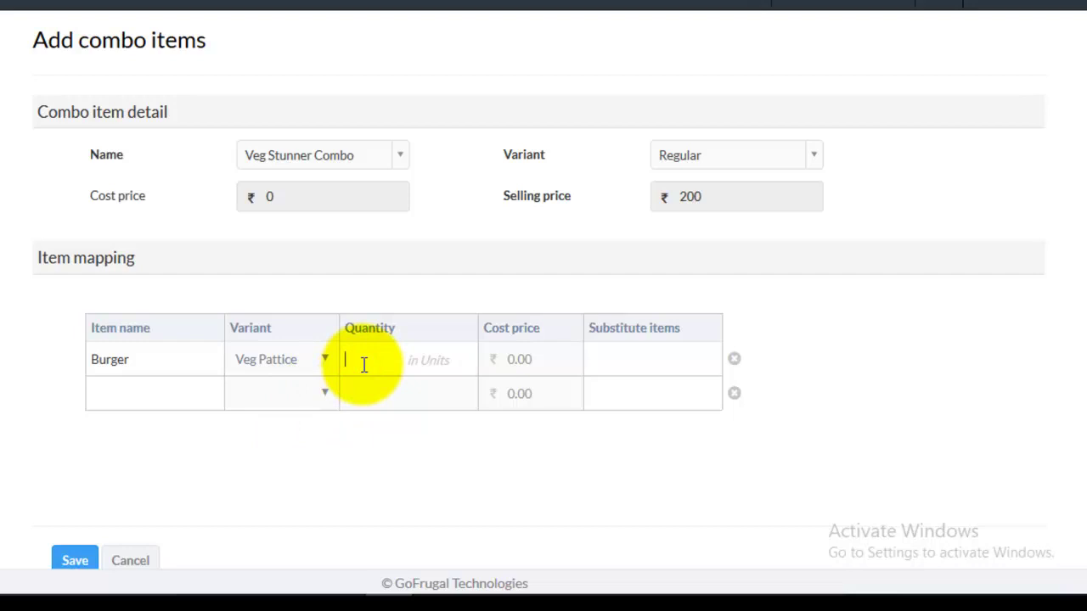
text(1)
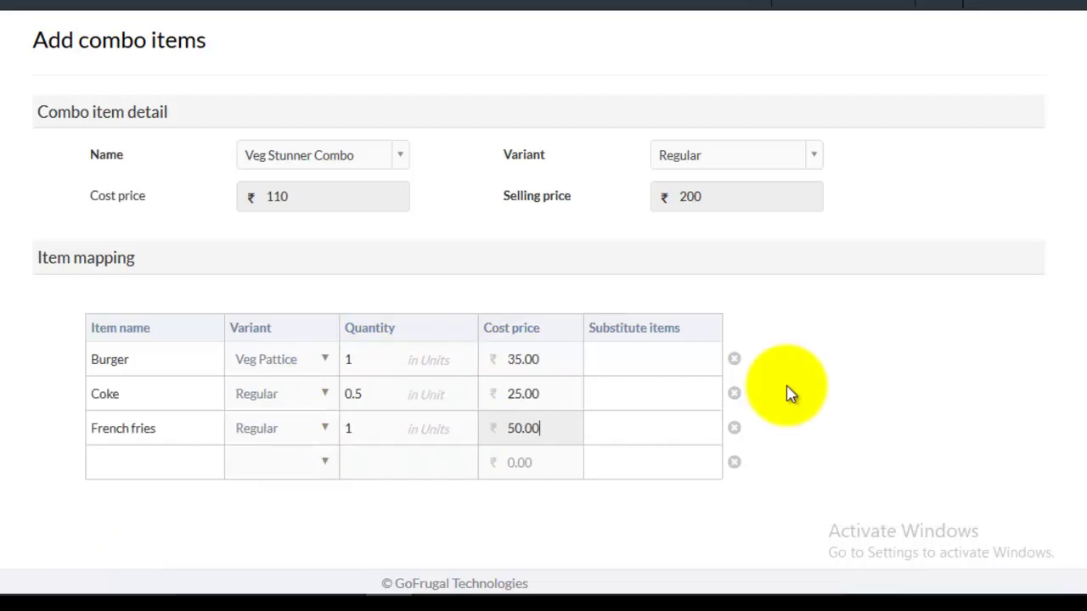
Add Veg Puff with a quantity of 1 as the substitute item for Burger, and save the combo.
click(656, 357)
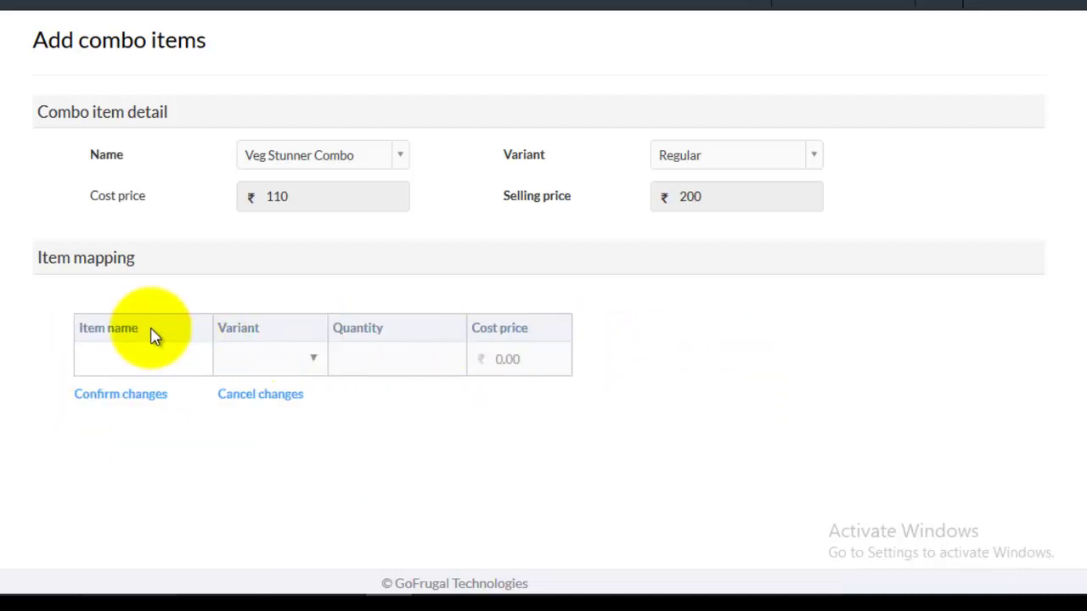
click(163, 361)
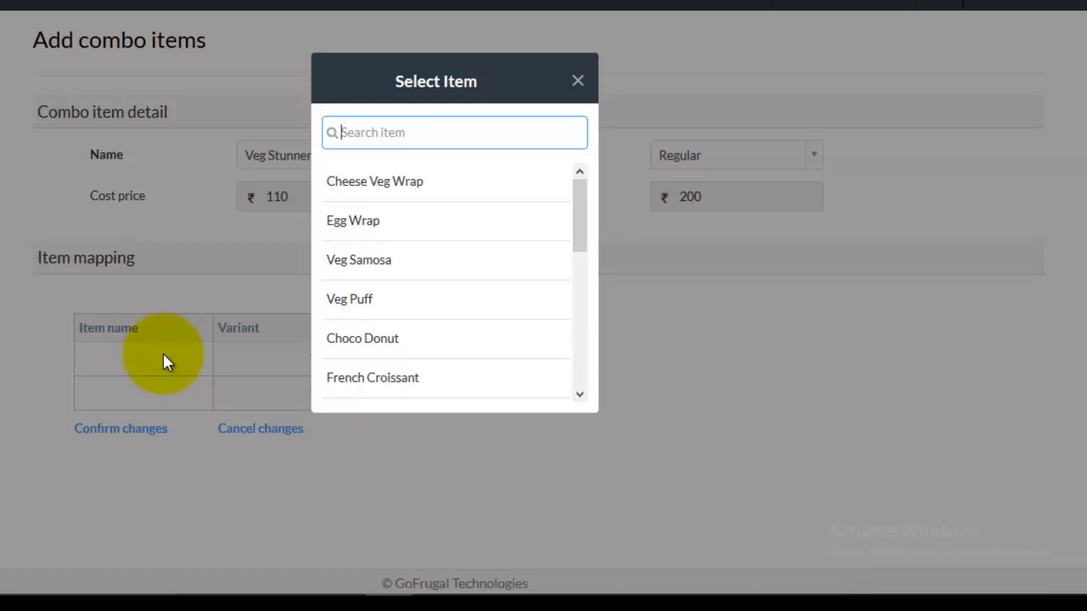
click(384, 299)
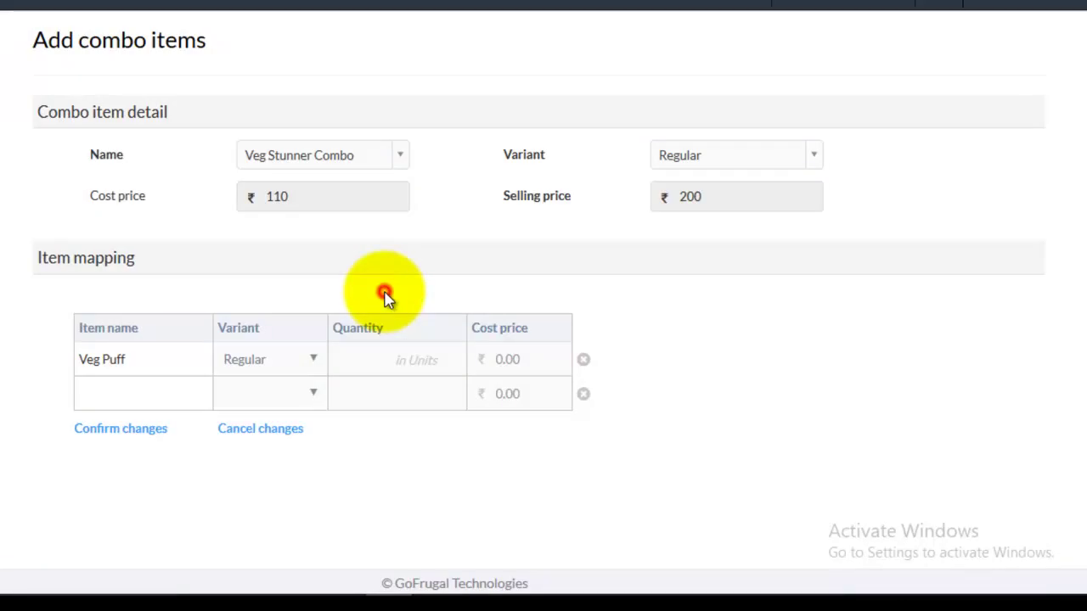
click(352, 368)
text(1)
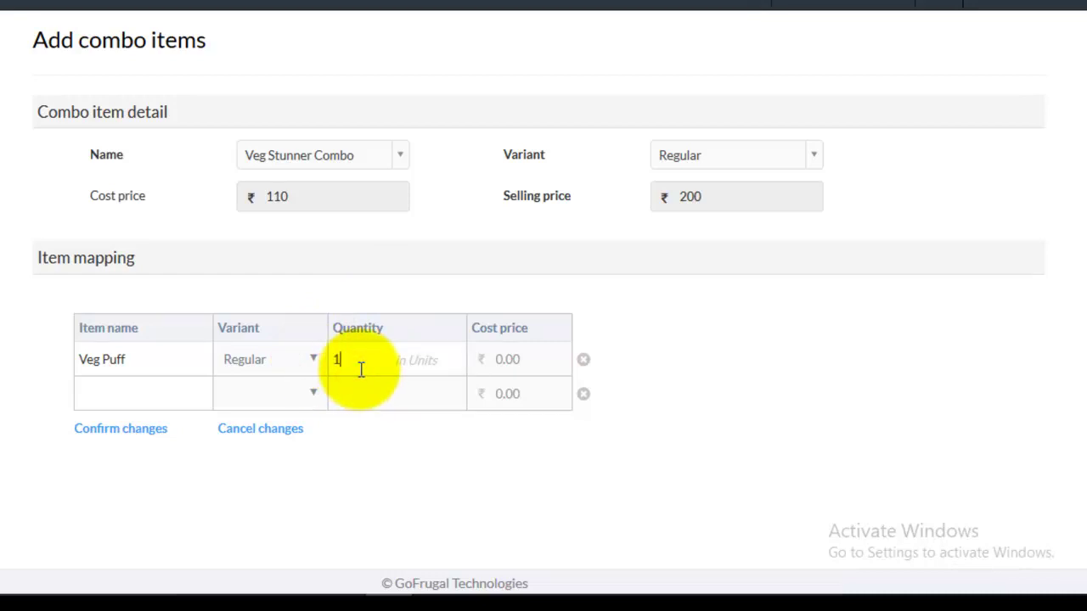
click(164, 388)
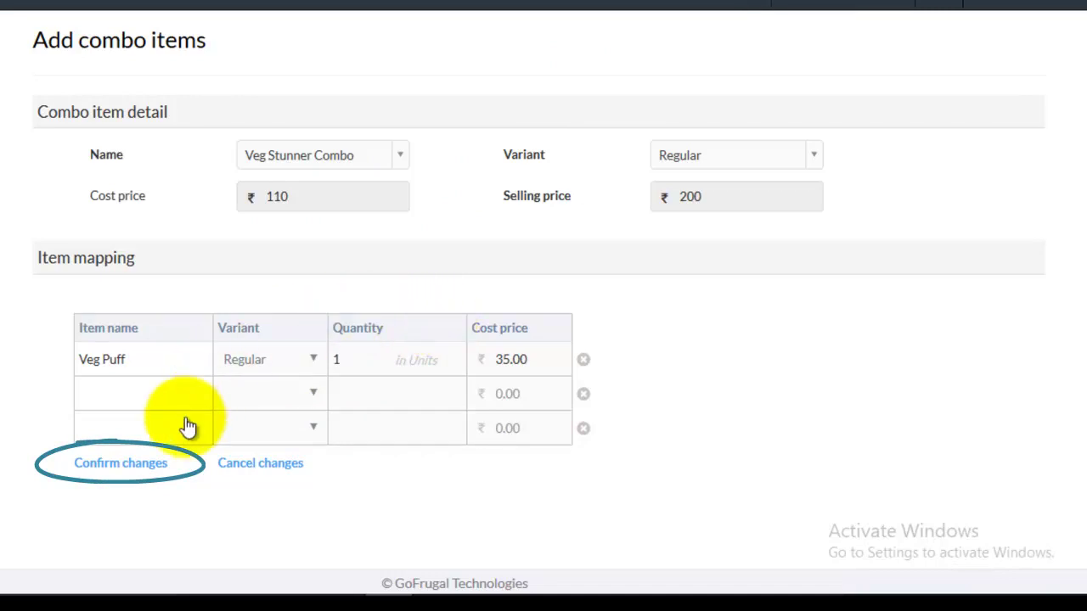
click(157, 461)
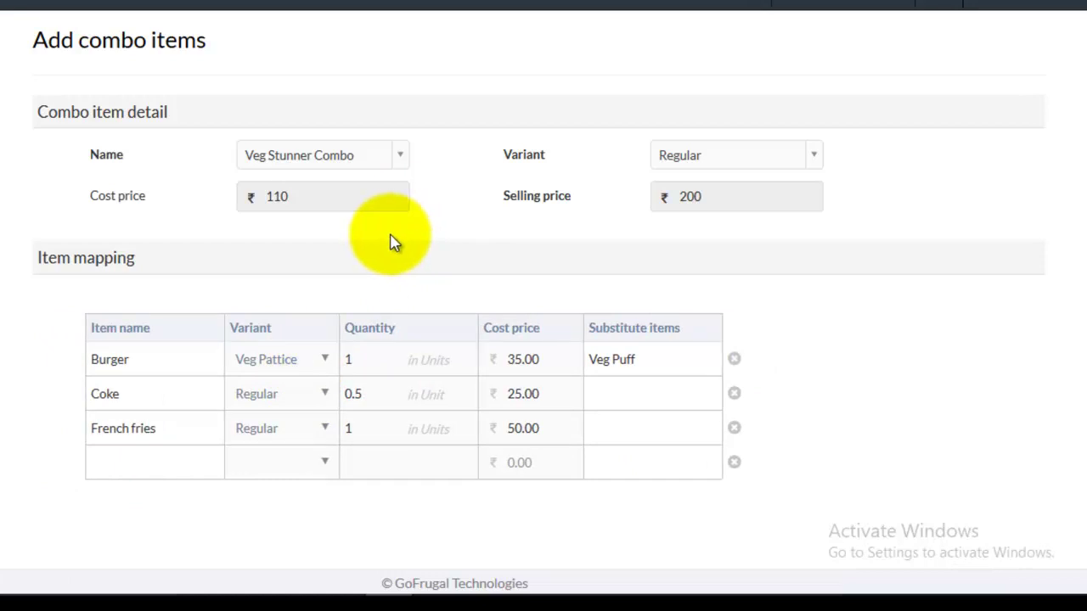
scroll(388, 270, down, 1)
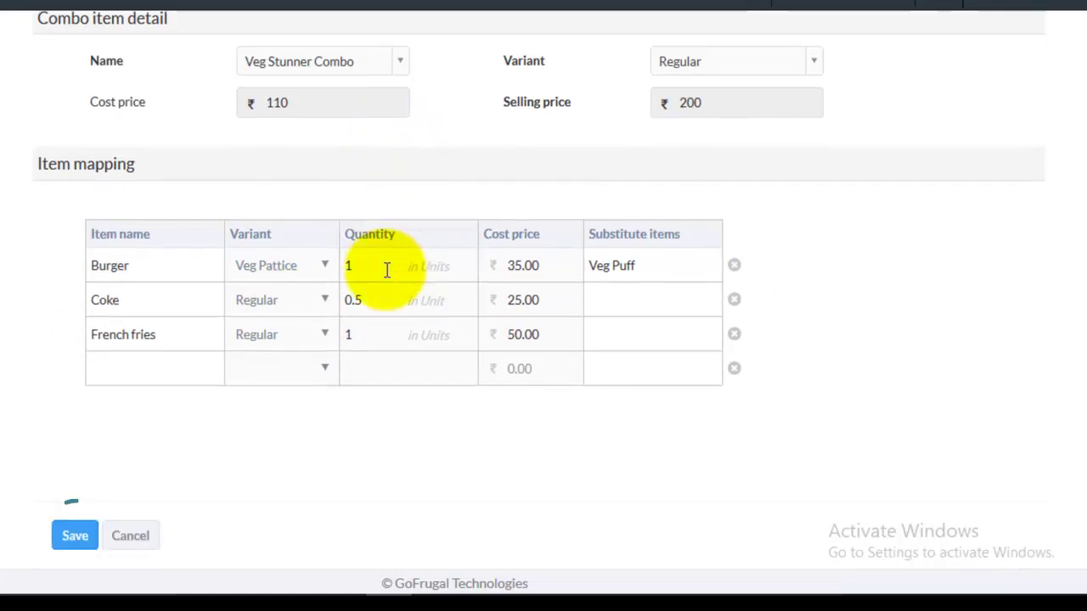
click(75, 539)
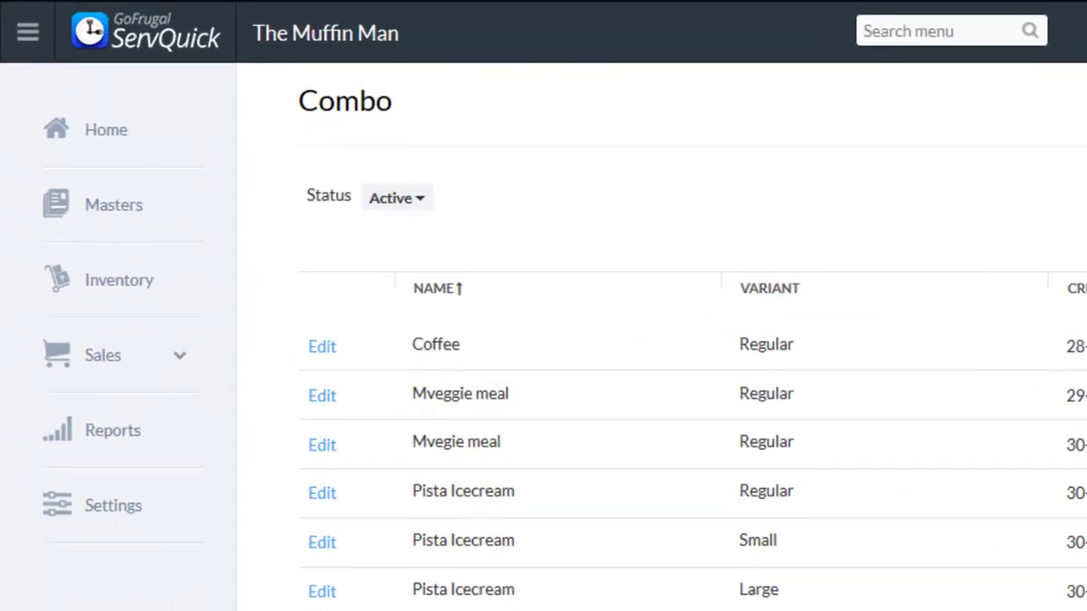
Add one Regular Veg Stunner Combo with Burger to a new sales bill and tender the payment in cash.
click(77, 380)
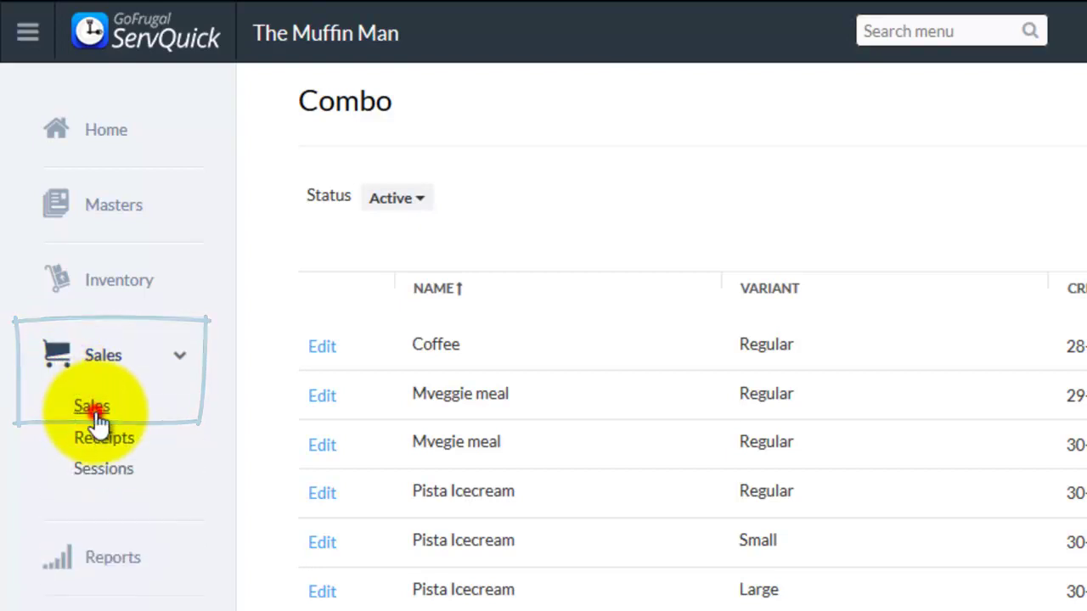
click(93, 410)
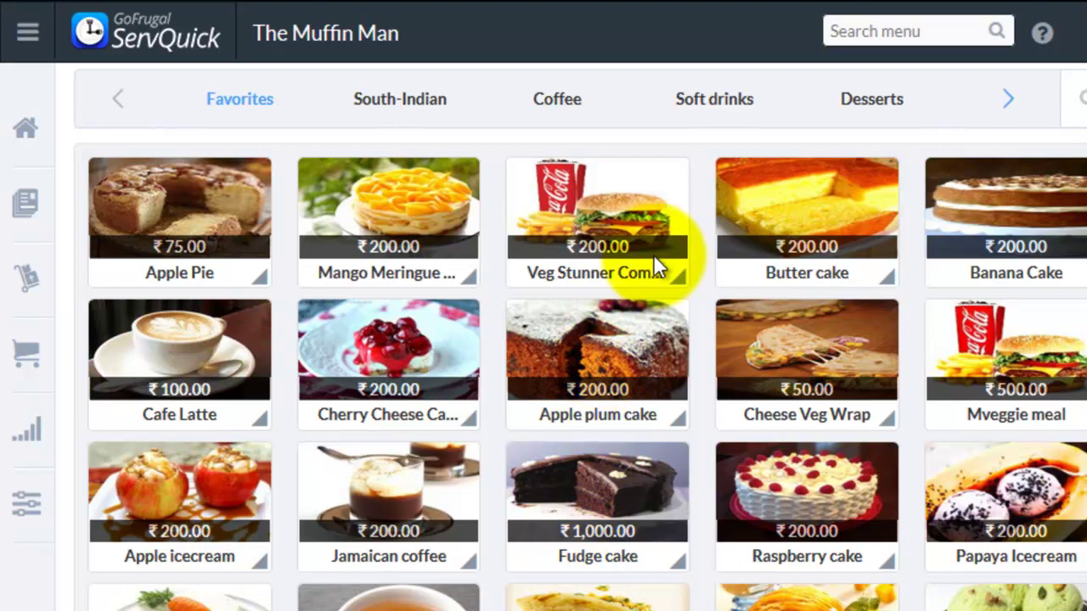
click(642, 200)
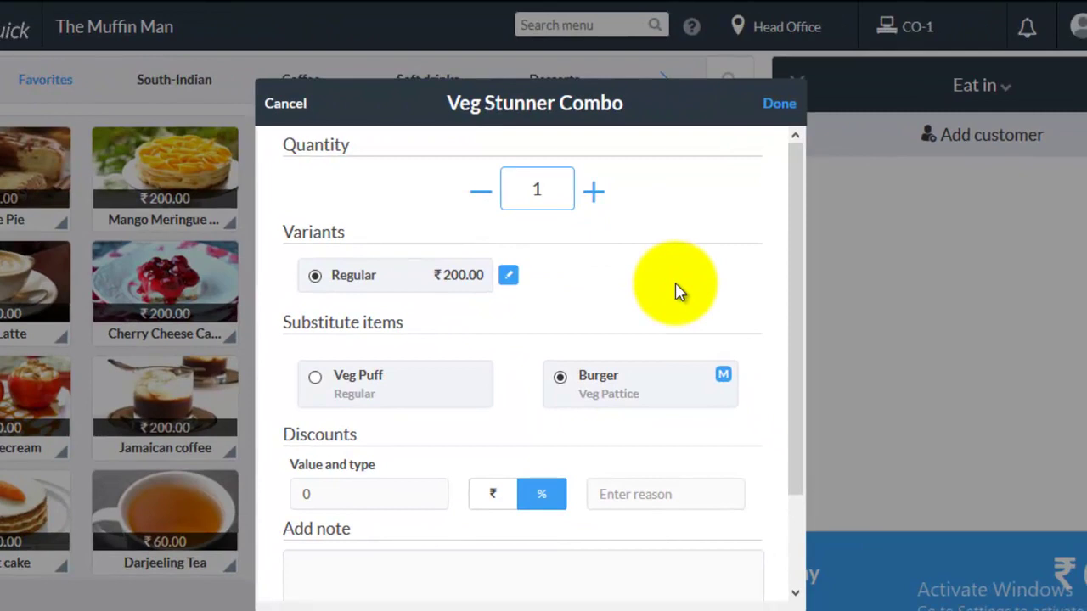
click(778, 106)
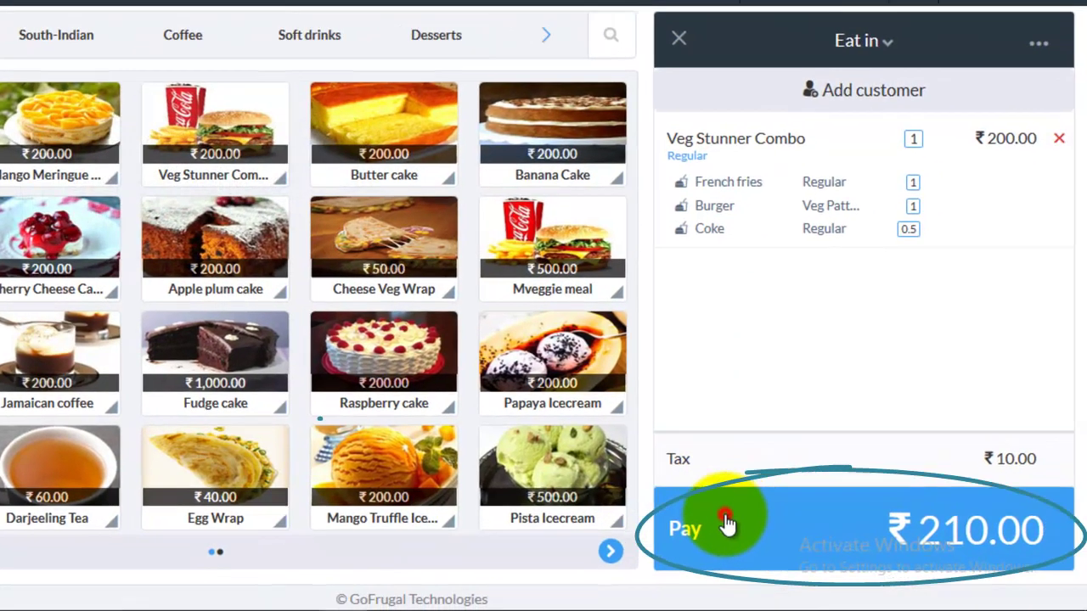
click(775, 541)
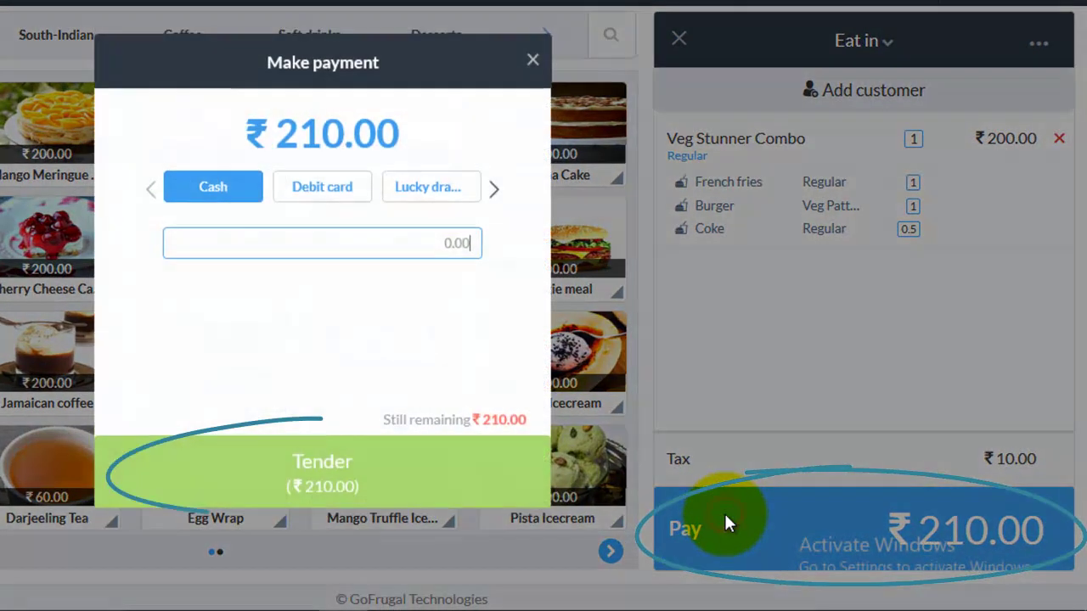
click(388, 500)
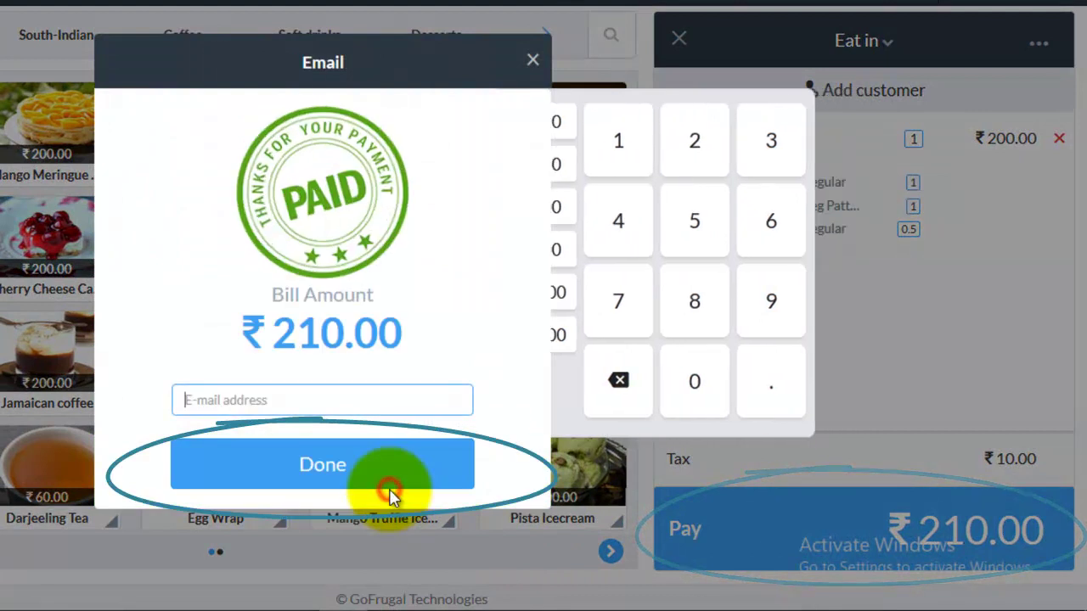